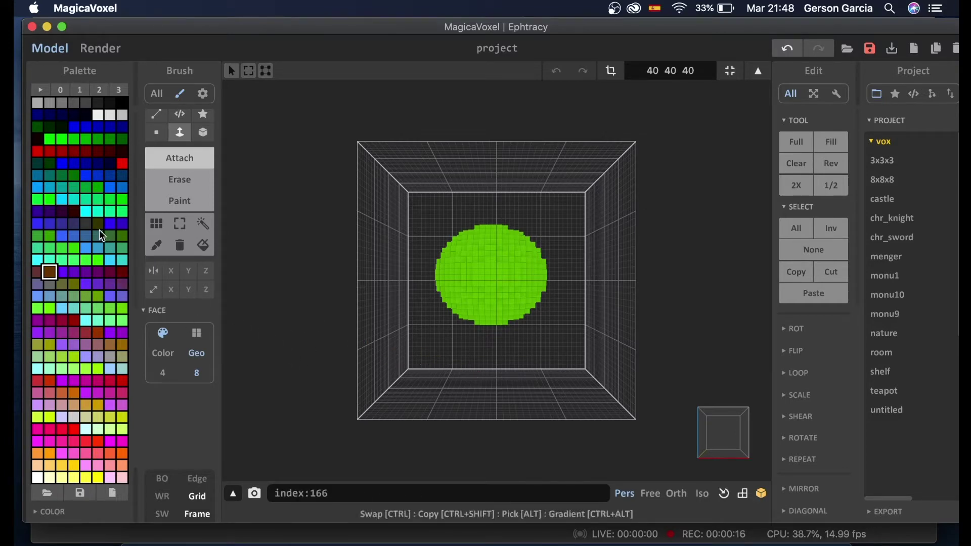
- Attach one-layer sky blue faces (colour 187) to the ceiling, both side walls and the back wall of the volume
left_click(65, 198)
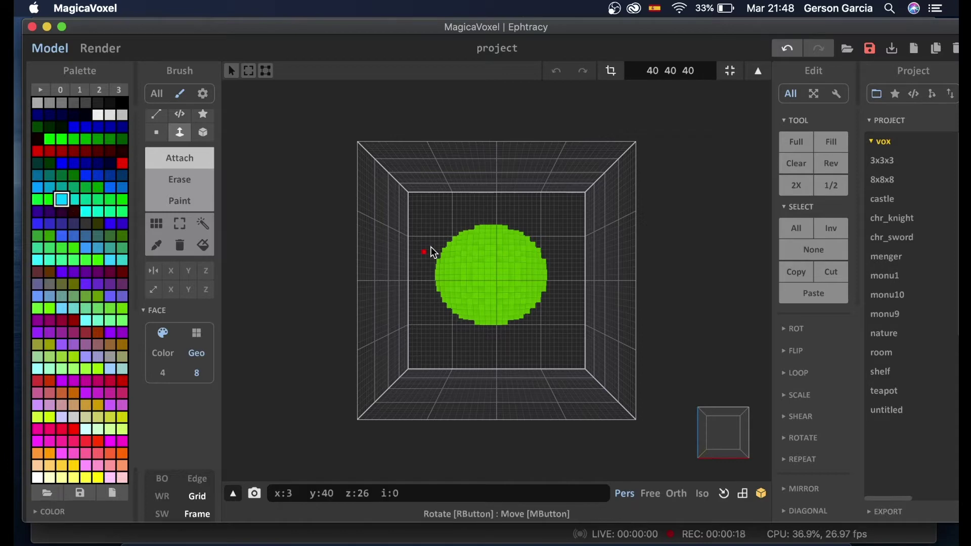
left_click(457, 162)
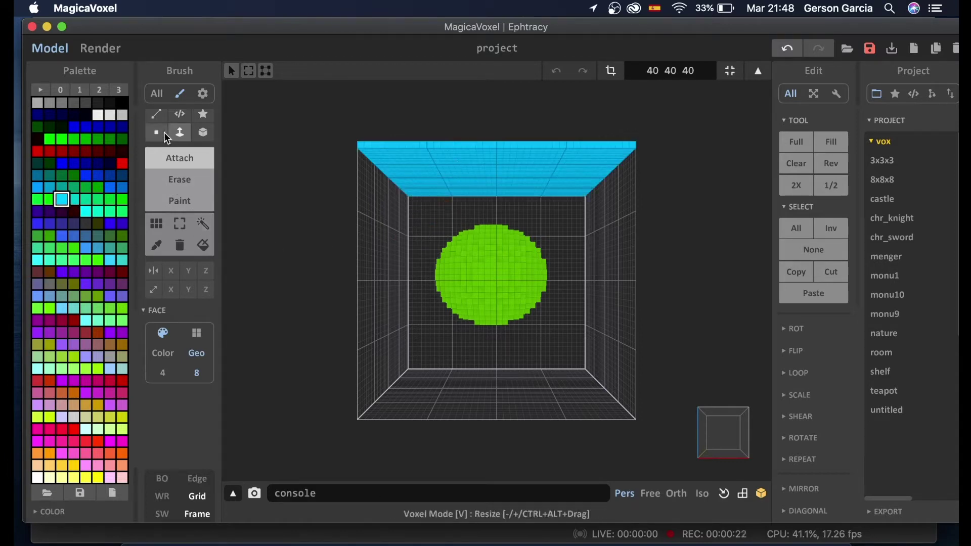
left_click(372, 230)
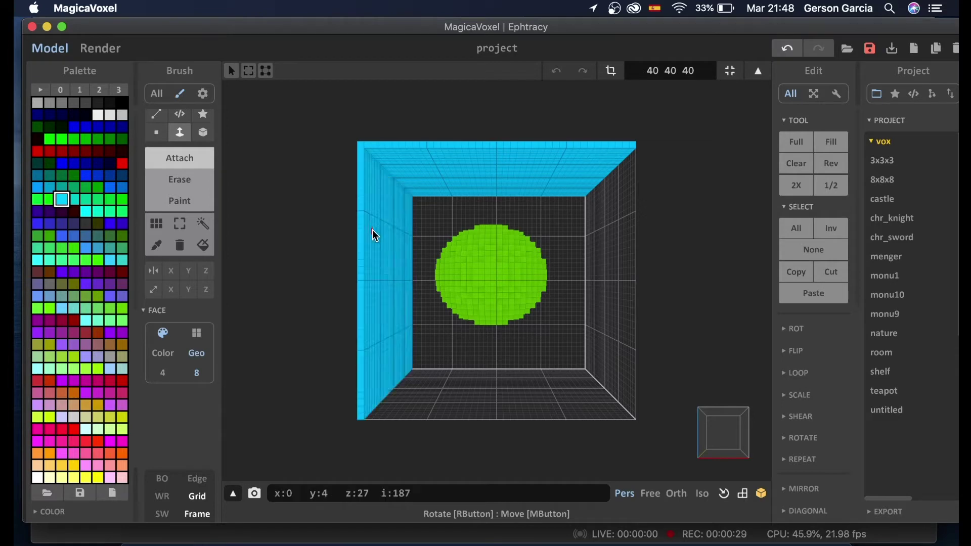
left_click(607, 278)
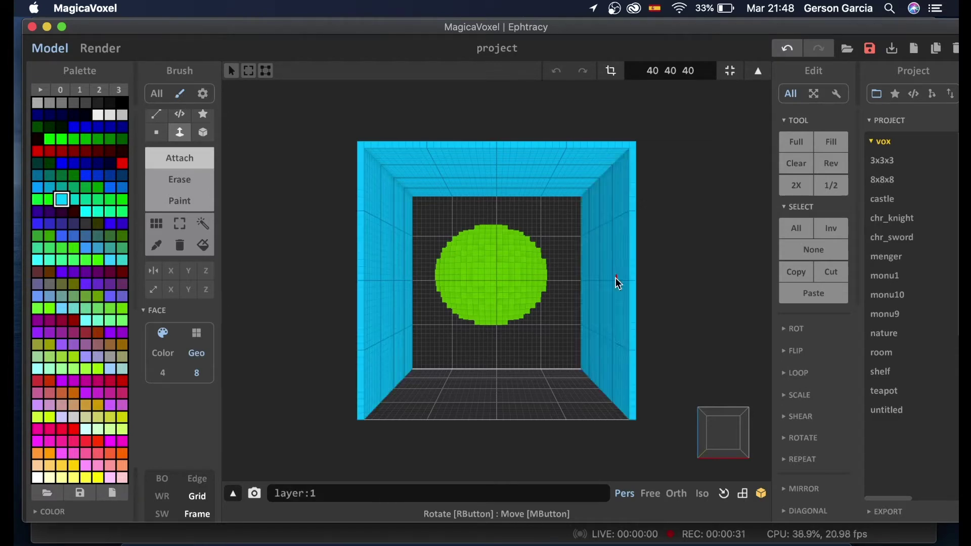
left_click(559, 321)
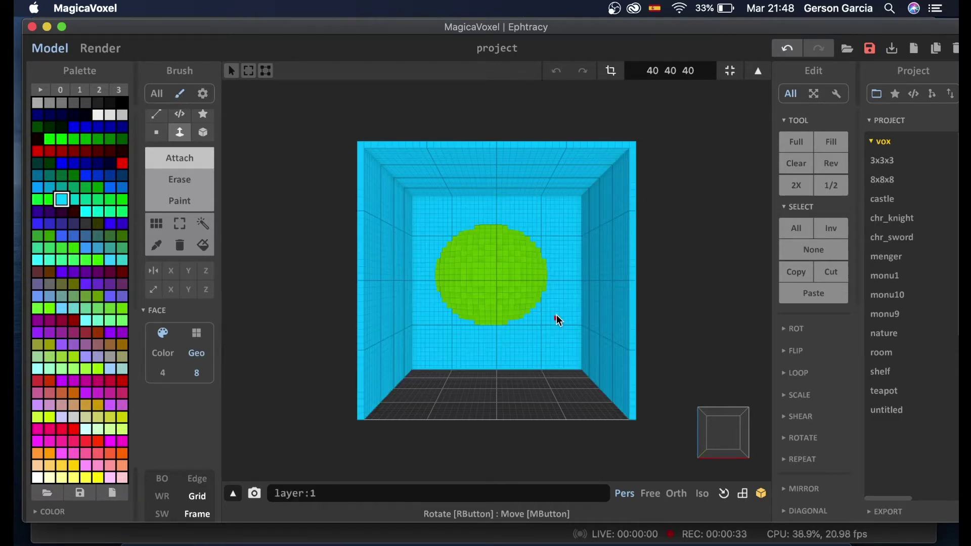
- Cover the floor with brown voxels (colour 138) using the Face brush, and raise it by another layer
left_click(49, 272)
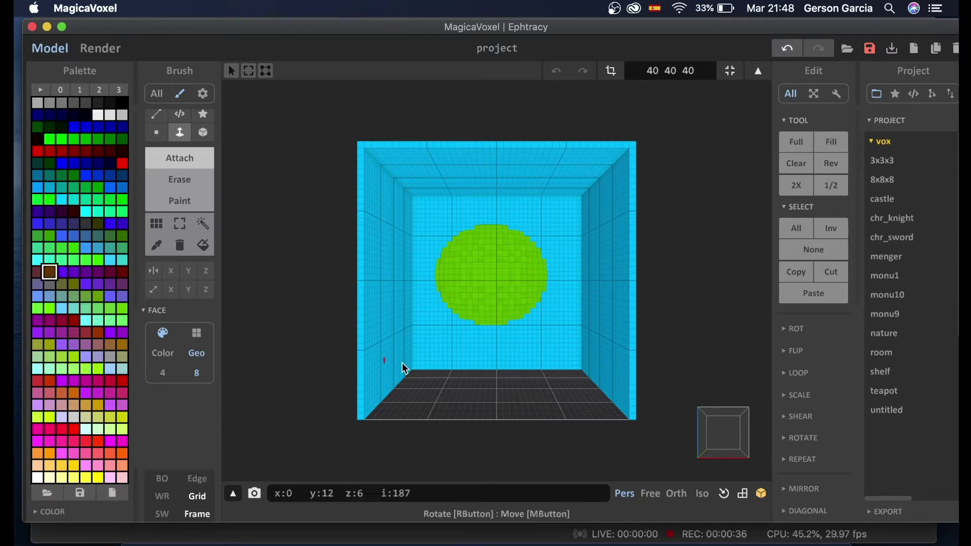
left_click(499, 400)
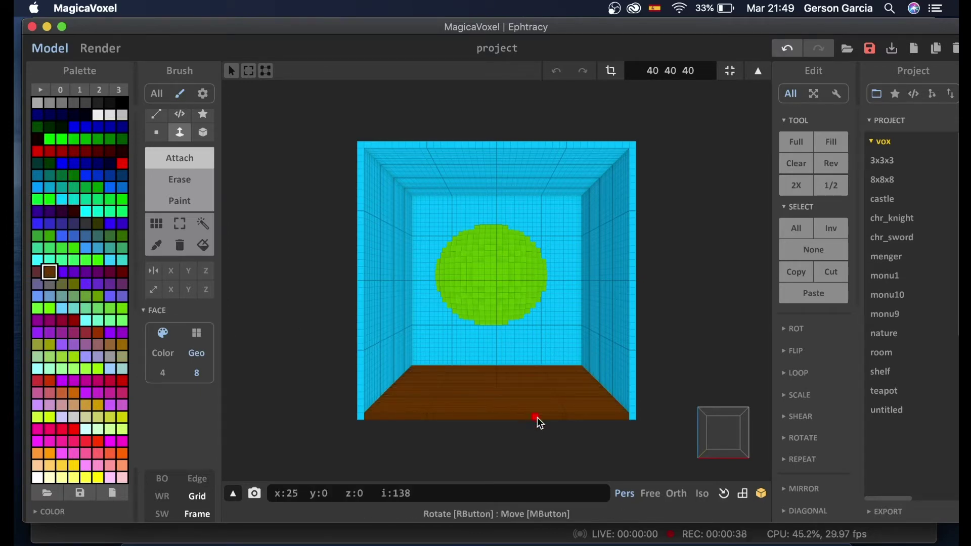
right_click_drag(654, 411, 675, 382)
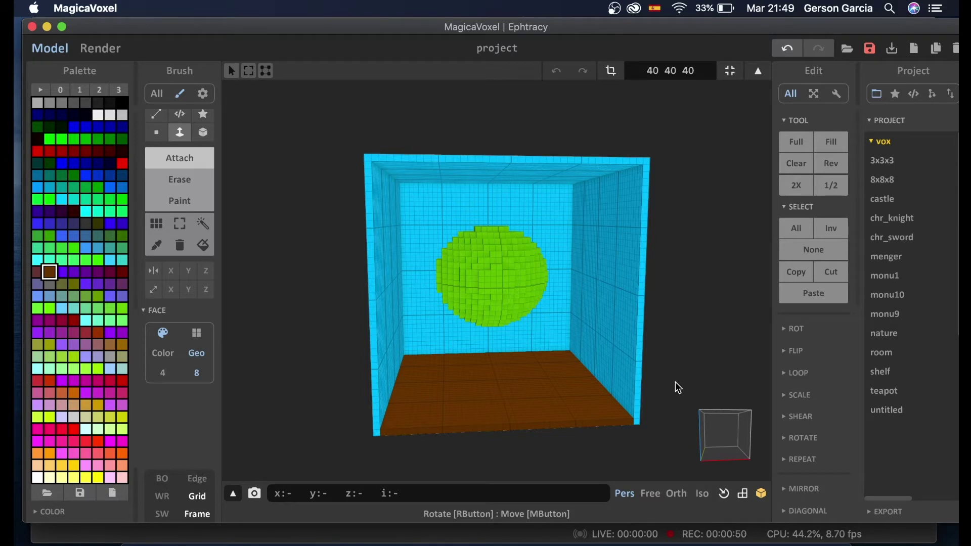
right_click_drag(676, 381, 674, 382)
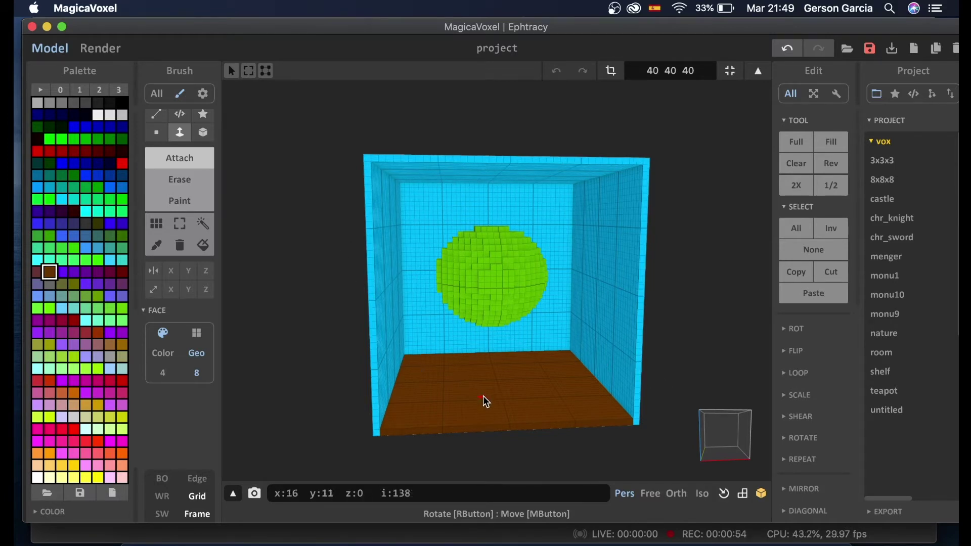
left_click_drag(490, 390, 506, 416)
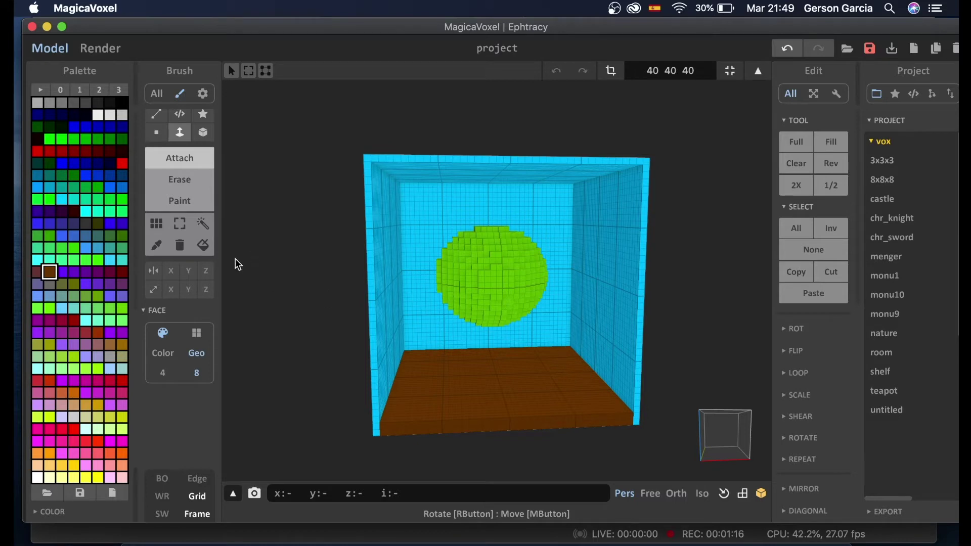
- Draw a small white cloud (colour 246) with the Voxel brush on the back wall, above and left of the green sphere
left_click(98, 115)
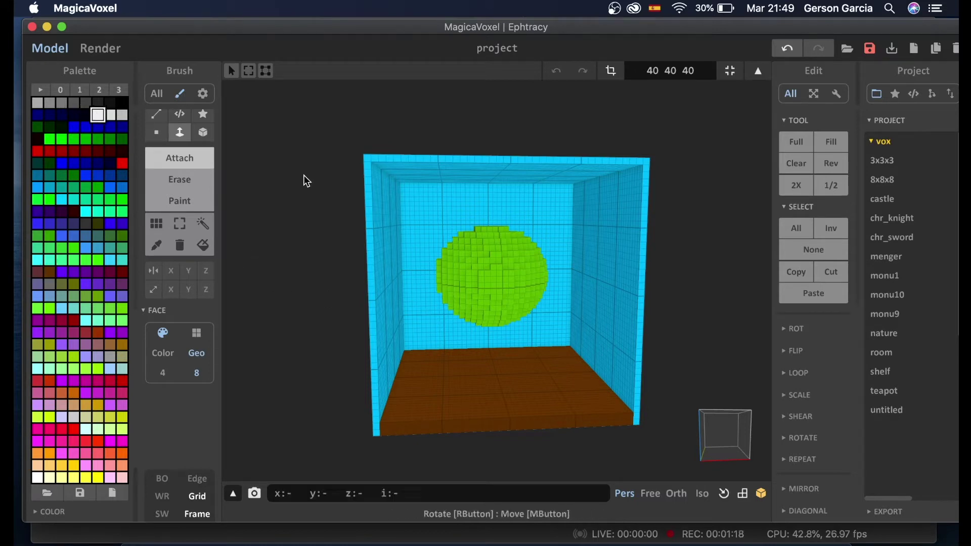
left_click(435, 207)
key("super+z")
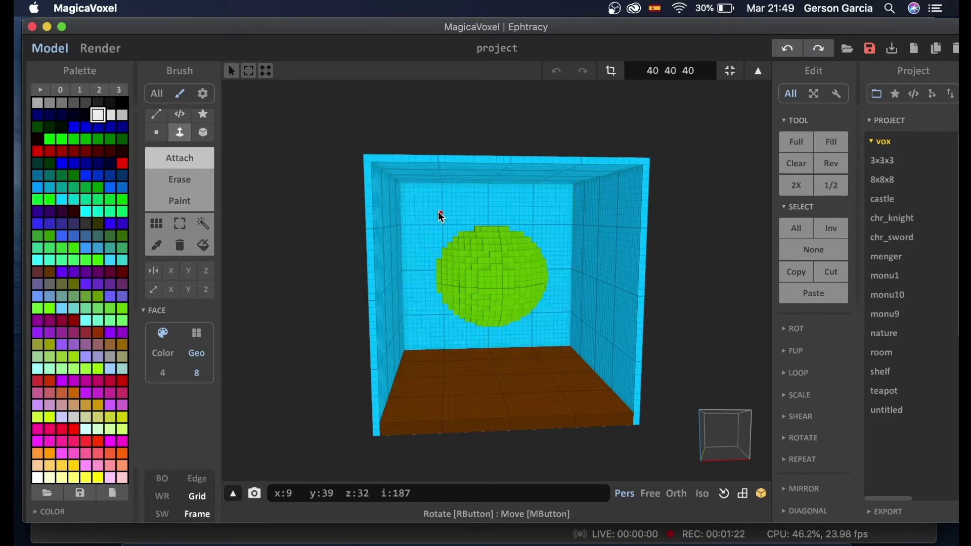
left_click(158, 131)
mouse_move(441, 207)
left_mouse_down()
mouse_move(454, 207)
mouse_move(438, 214)
mouse_move(430, 202)
mouse_move(469, 205)
left_mouse_up()
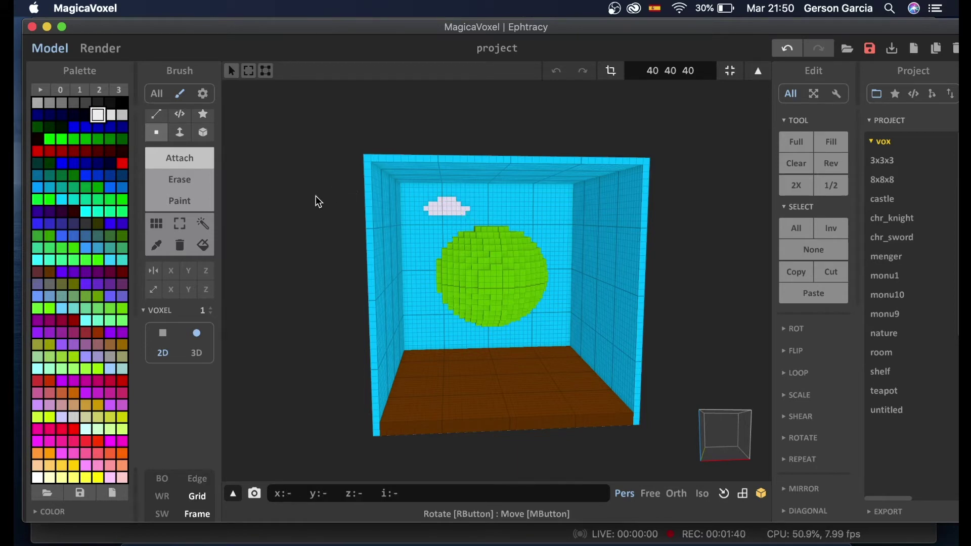
- Extrude the white cloud outward from the back wall with the Face brush
left_click(178, 134)
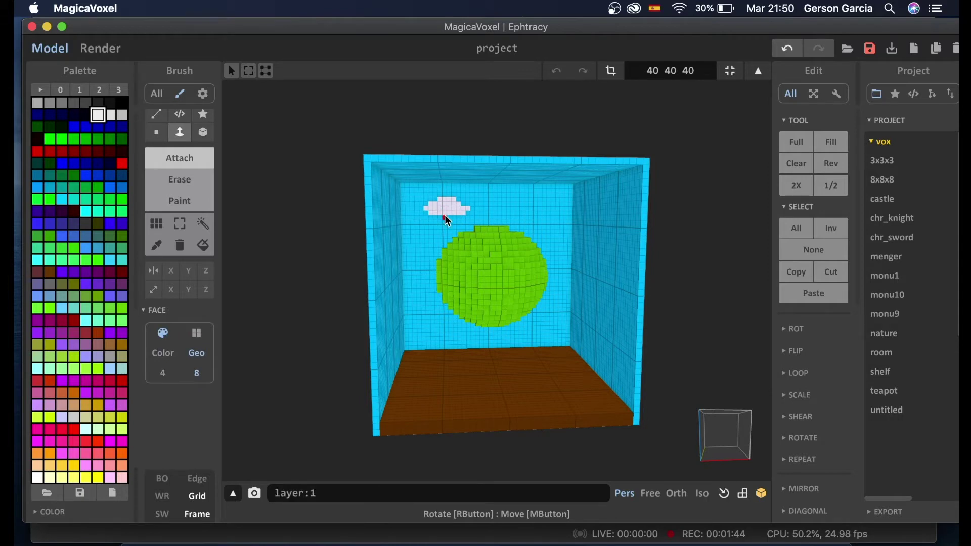
mouse_move(443, 205)
right_mouse_down()
mouse_move(460, 202)
mouse_move(439, 207)
right_mouse_up()
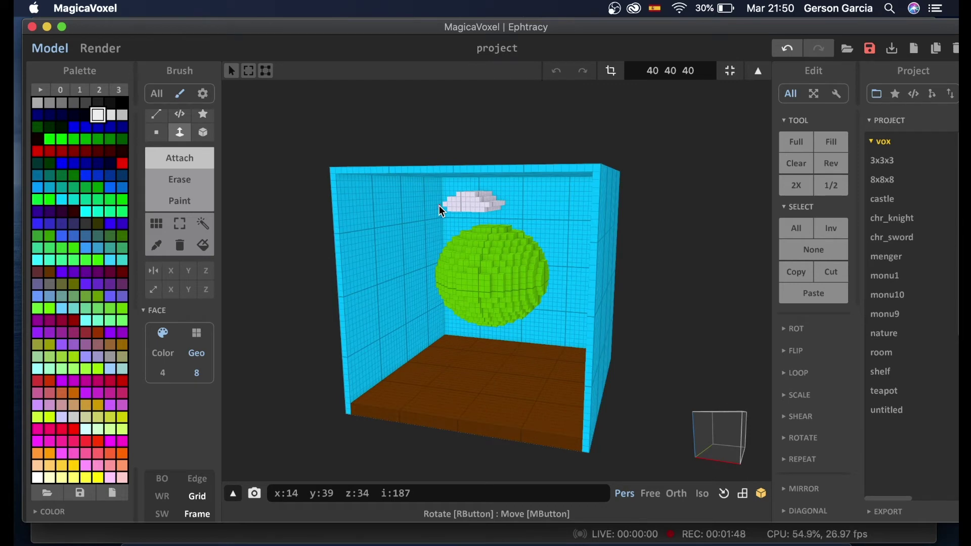
key("ctrl+z")
mouse_move(487, 201)
right_mouse_down()
mouse_move(472, 204)
mouse_move(490, 198)
right_mouse_up()
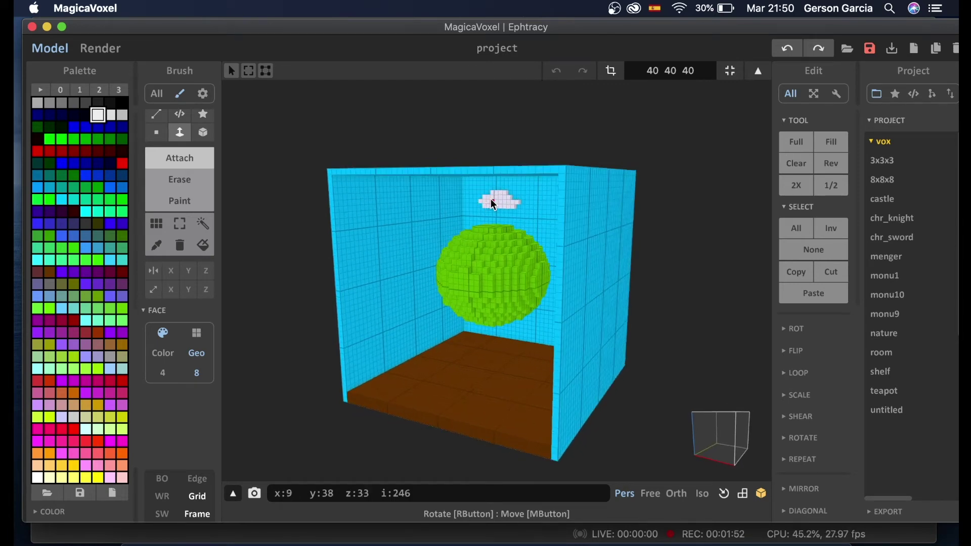
key("ctrl+y")
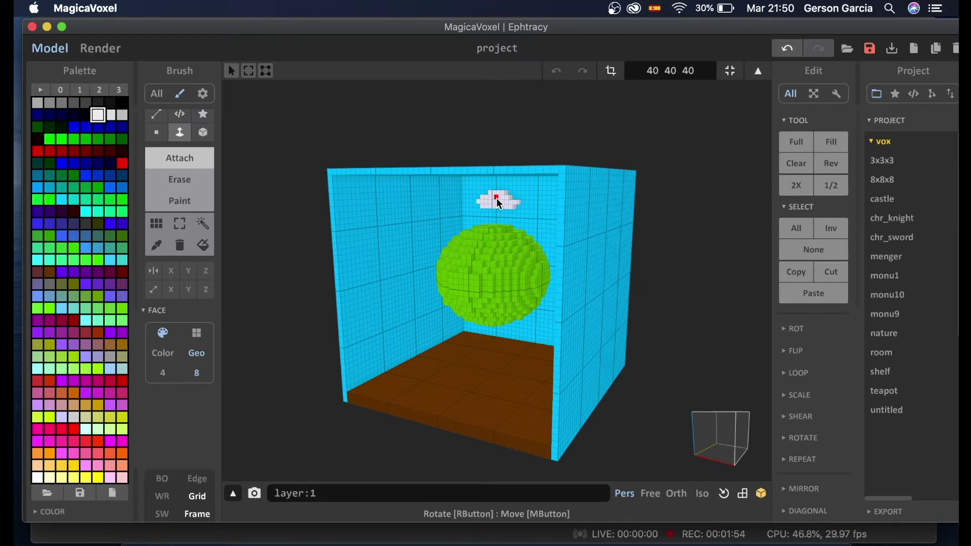
left_click(492, 203)
right_click_drag(493, 201, 508, 203)
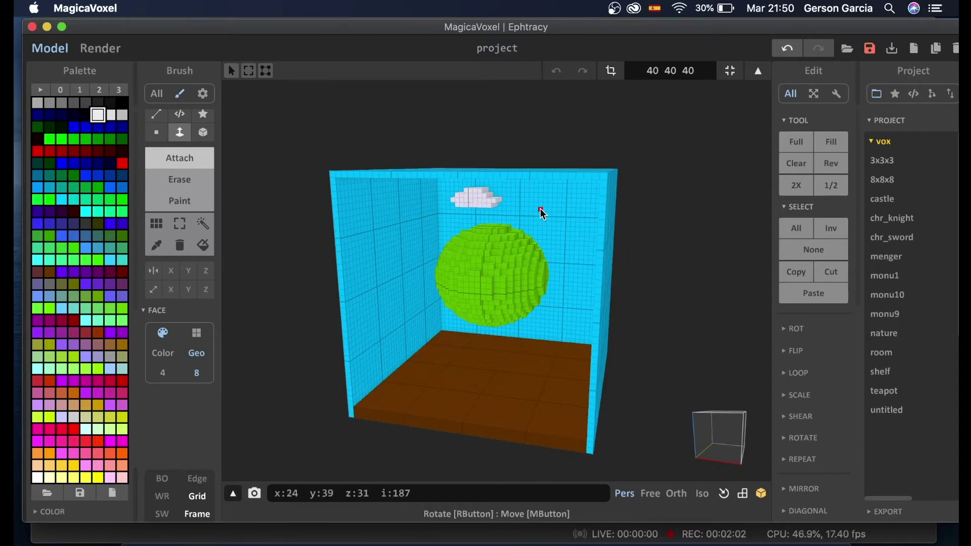
- Draw a second white cloud on the back wall, right of the first, and extrude it outward
left_click(157, 133)
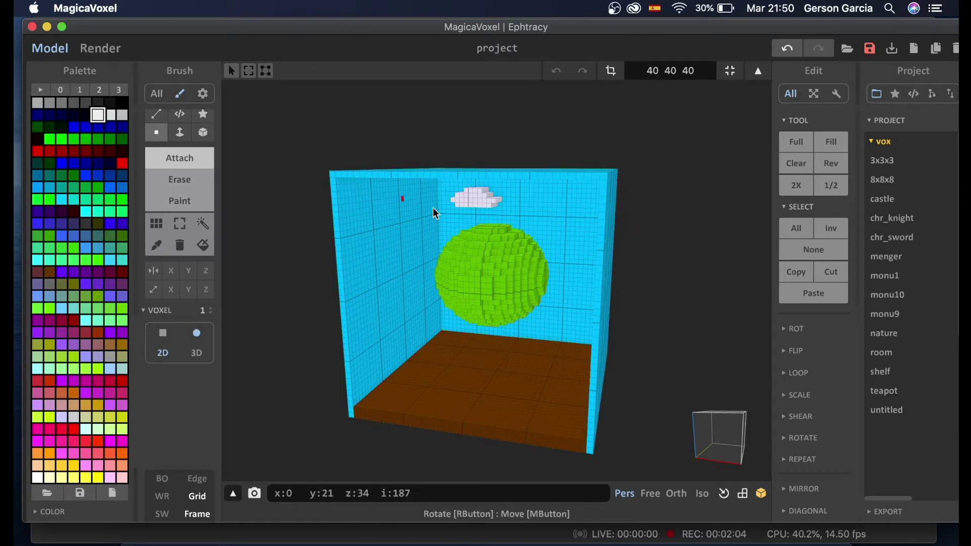
left_click_drag(555, 208, 576, 211)
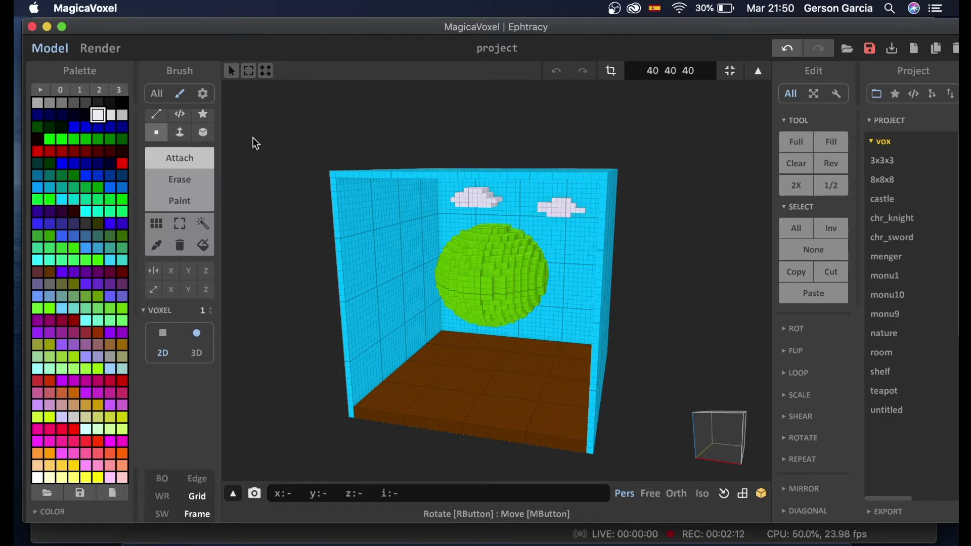
left_click(180, 133)
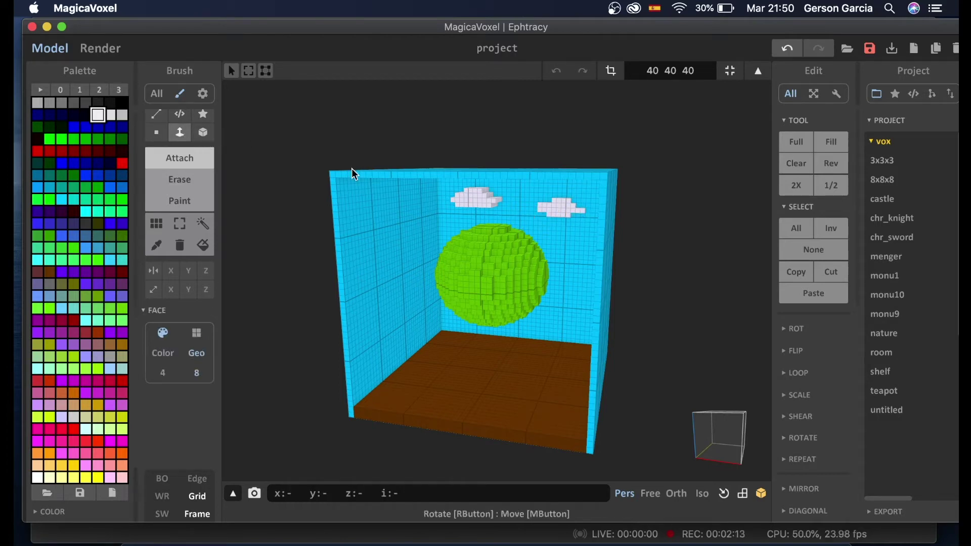
left_click(561, 209)
left_click(562, 208)
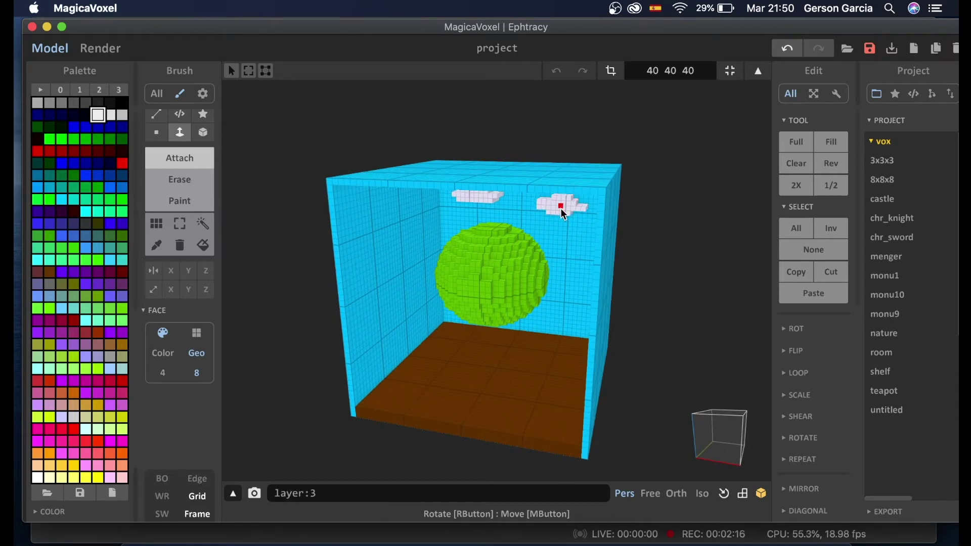
mouse_move(561, 208)
right_mouse_down()
mouse_move(565, 220)
mouse_move(580, 214)
right_mouse_up()
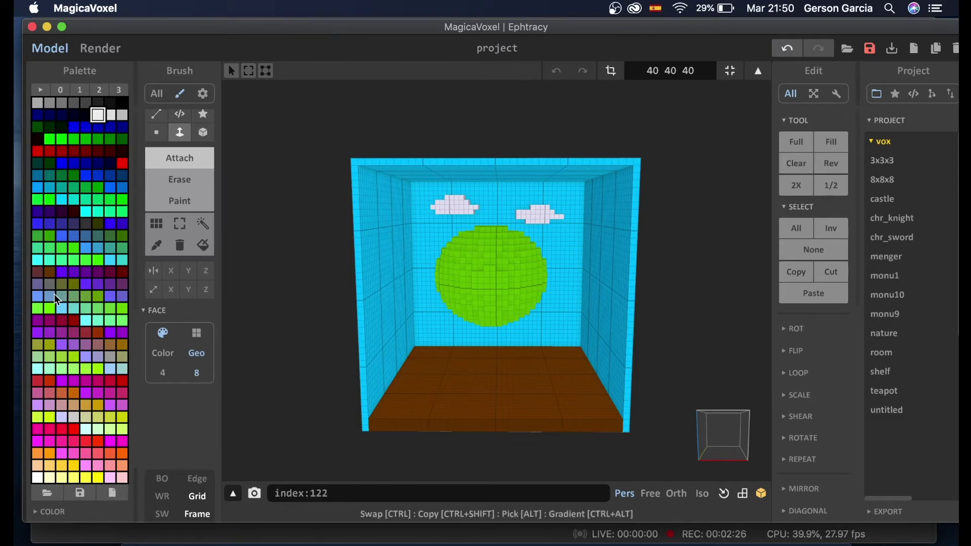
- Draw an irregular olive shape near the front left of the brown floor with the square 2D Voxel brush
left_click(74, 284)
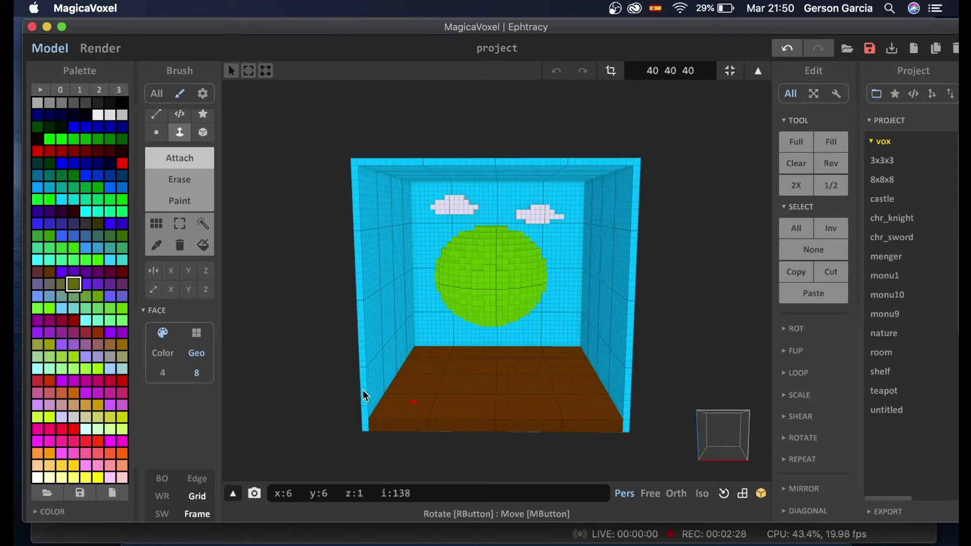
left_click(157, 133)
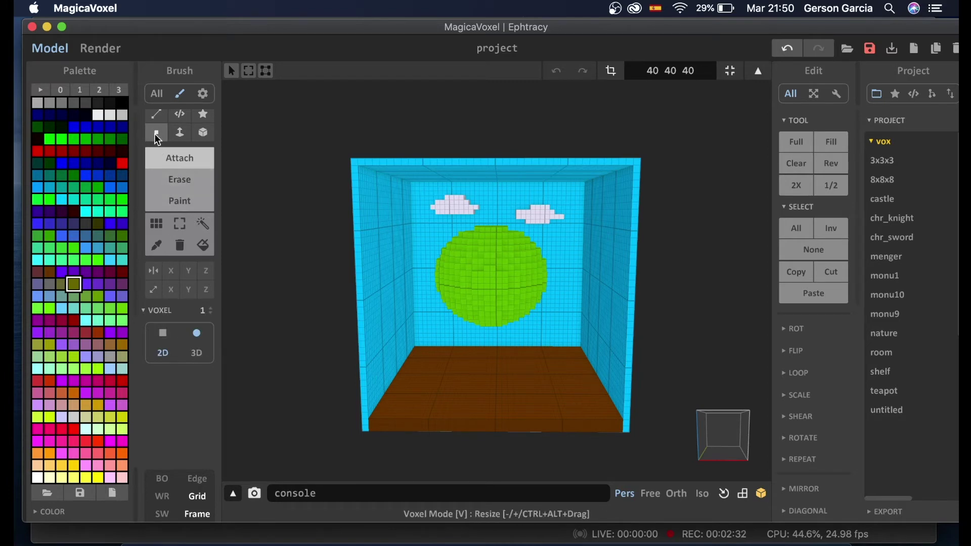
mouse_move(441, 382)
left_mouse_down()
mouse_move(454, 385)
mouse_move(448, 377)
left_mouse_up()
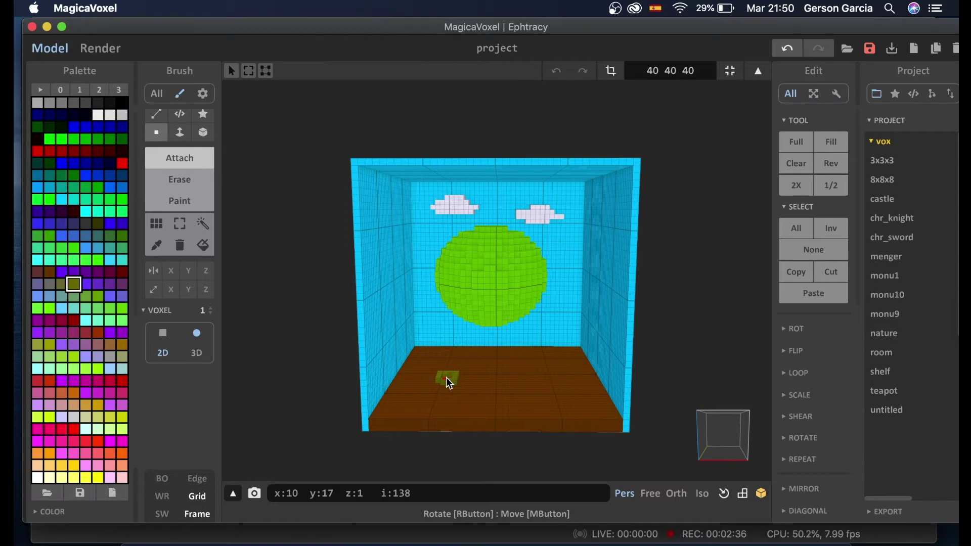
key("super+z")
left_click(164, 333)
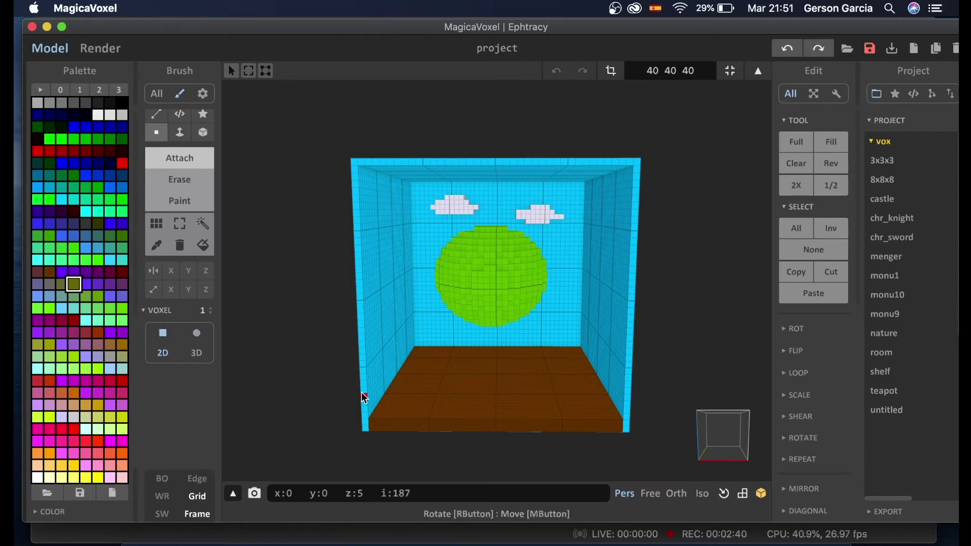
left_click(446, 395)
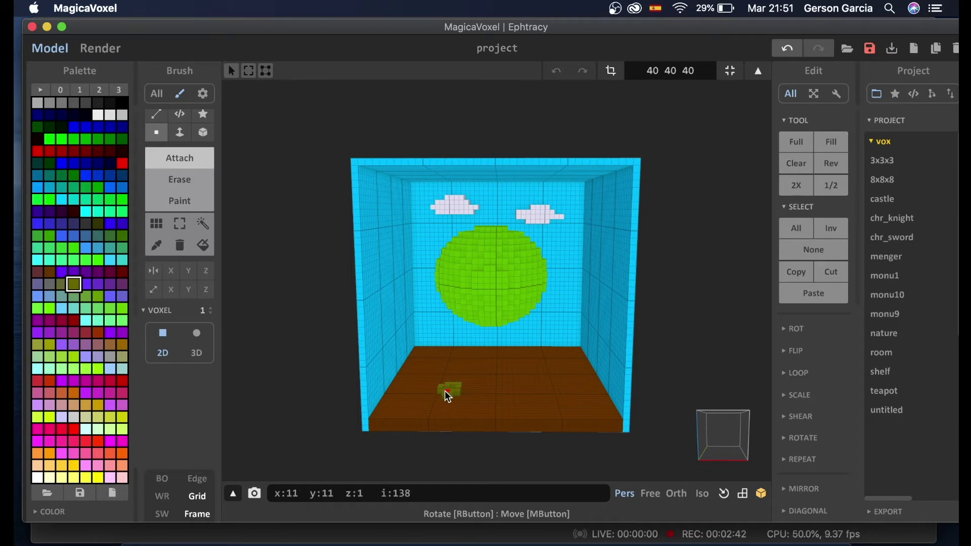
key("super+z")
left_click(461, 405)
left_click(450, 409)
left_click(432, 404)
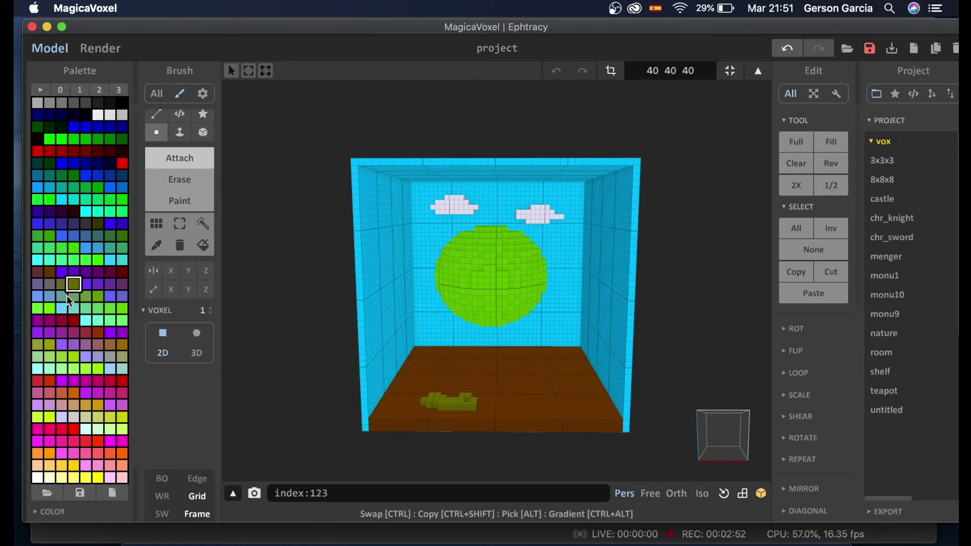
- Draw a magenta voxel shape with a small gap inside on the floor, adjoining the right end of the olive shape
left_click(96, 394)
mouse_move(481, 406)
left_mouse_down()
mouse_move(486, 406)
mouse_move(512, 401)
mouse_move(483, 399)
left_mouse_up()
right_click_drag(483, 399, 488, 422)
left_click_drag(495, 397, 514, 400)
right_click_drag(514, 399, 482, 411)
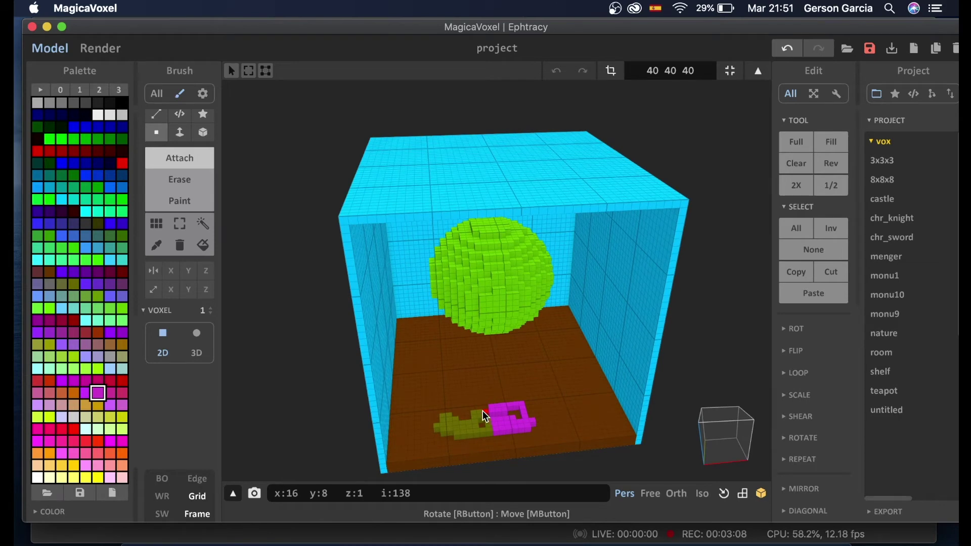
- Extrude the olive and magenta floor shapes upward in pale blue using the Face brush with the Geo option
left_click(179, 133)
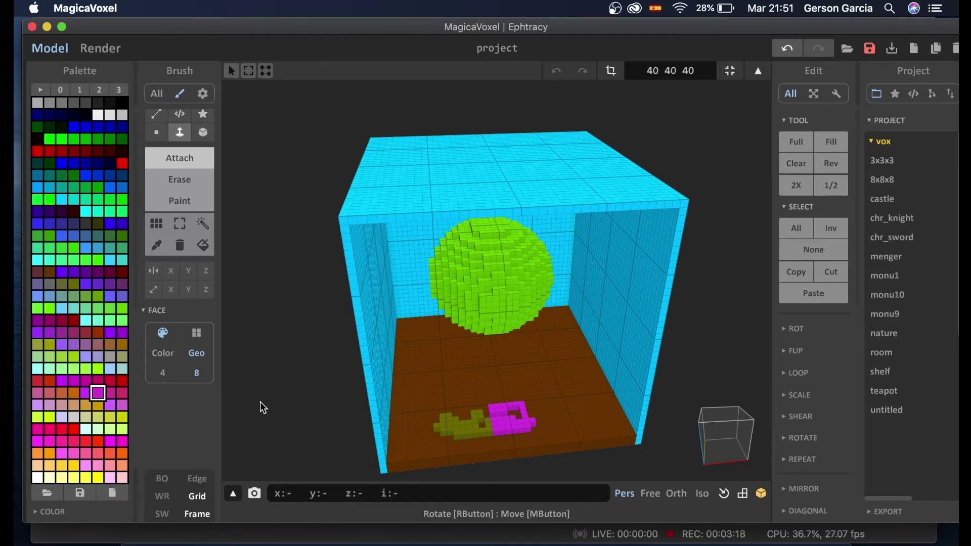
left_click(111, 369)
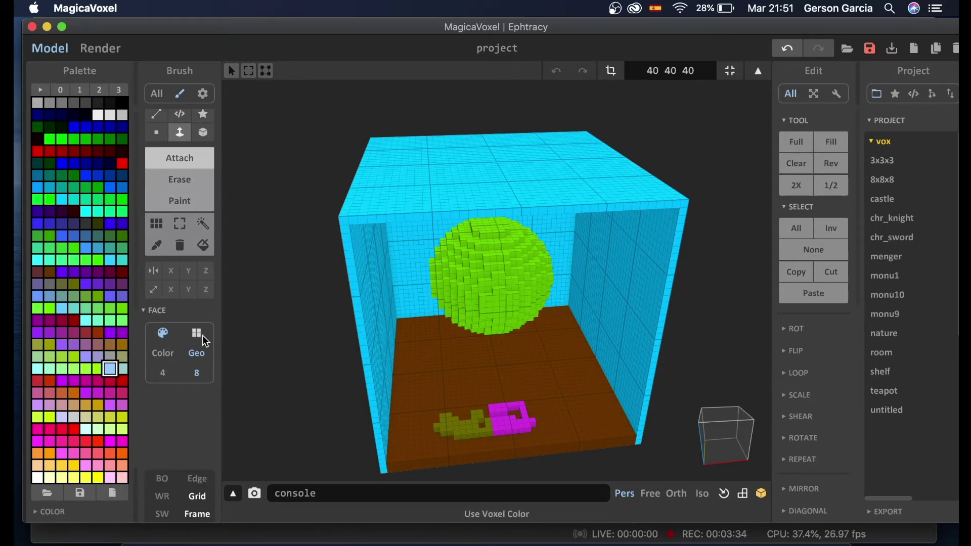
left_click(163, 130)
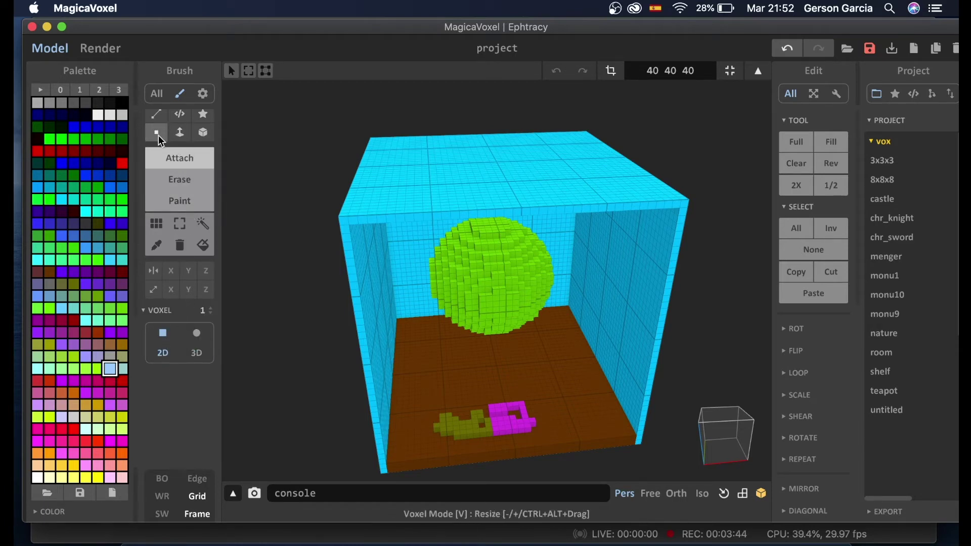
left_click(174, 135)
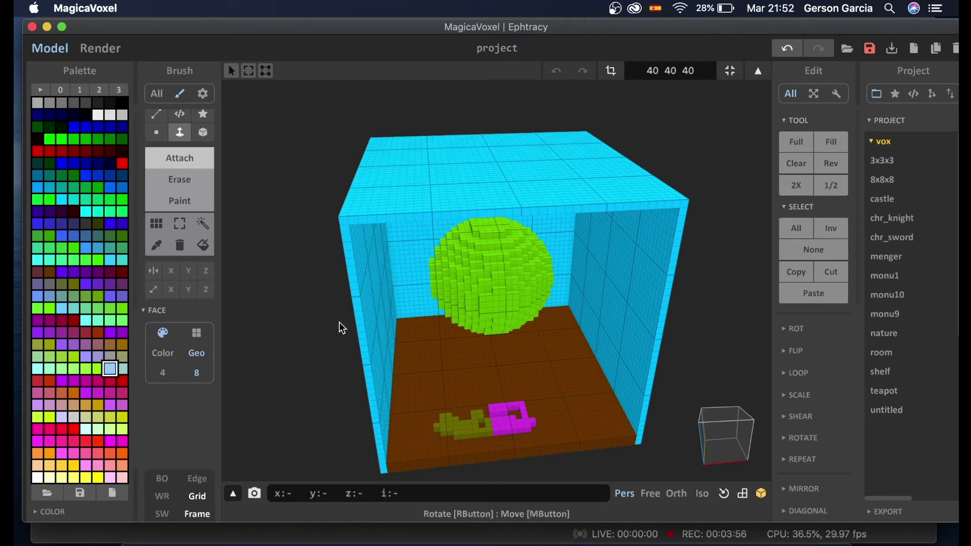
left_click(468, 425)
left_click(464, 420)
left_click(464, 414)
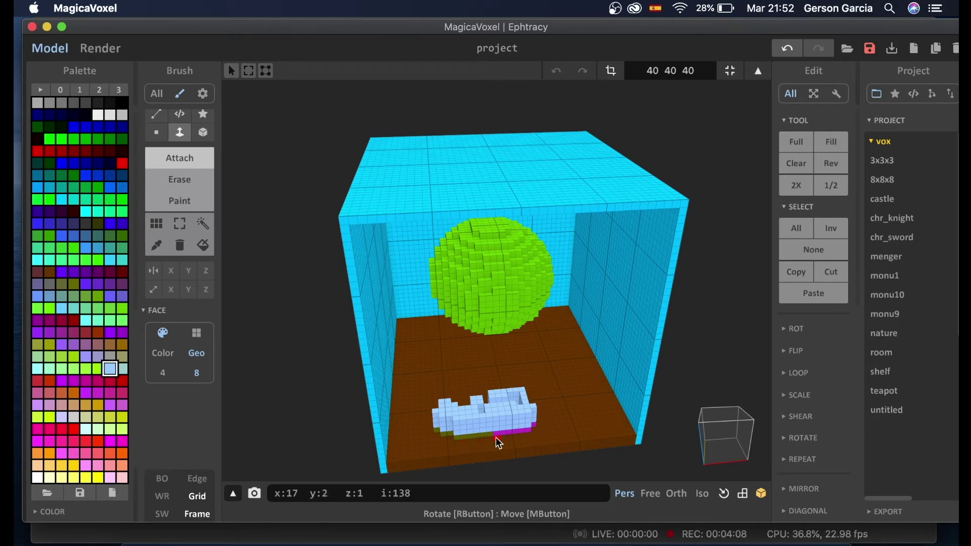
- Undo the pale blue extrusion and extrude the olive and magenta floor shapes upward in their own colours with the Face brush's model-colour option
key("super+z")
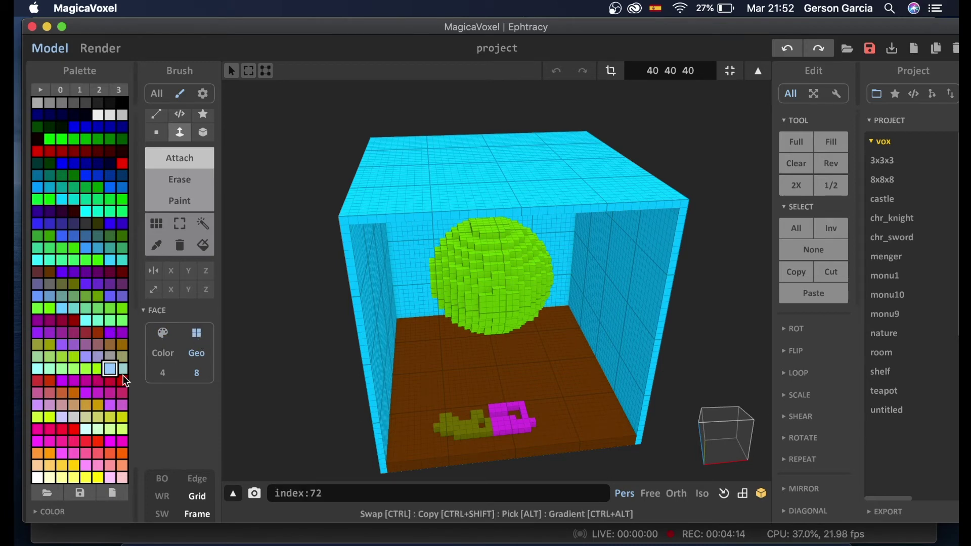
mouse_move(494, 423)
left_mouse_down()
mouse_move(496, 403)
mouse_move(494, 423)
mouse_move(493, 415)
left_mouse_up()
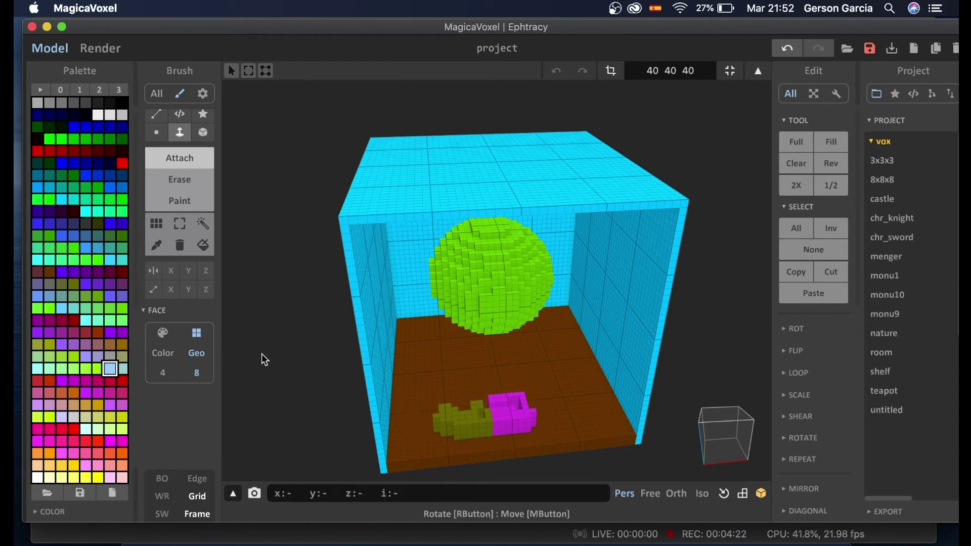
left_click(86, 357)
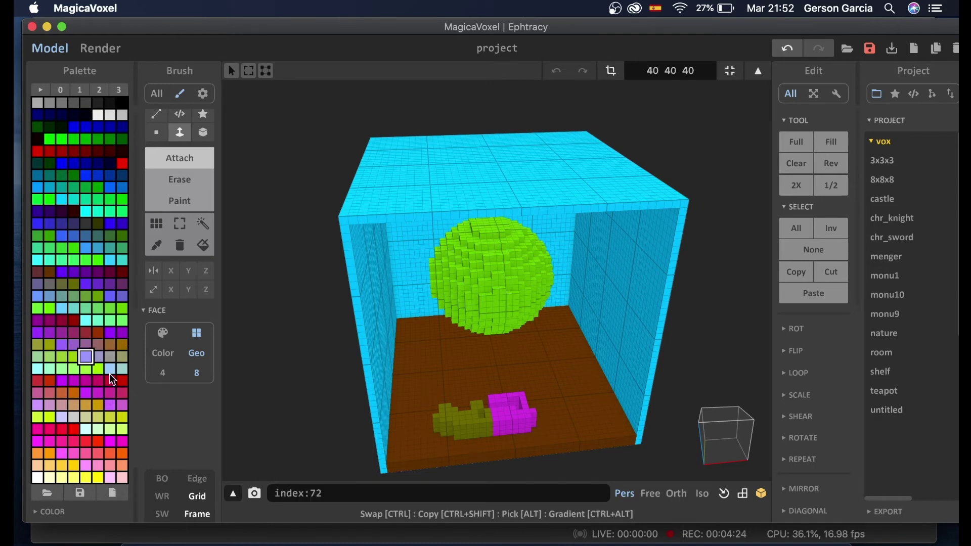
mouse_move(481, 415)
left_mouse_down()
mouse_move(468, 404)
mouse_move(467, 414)
left_mouse_up()
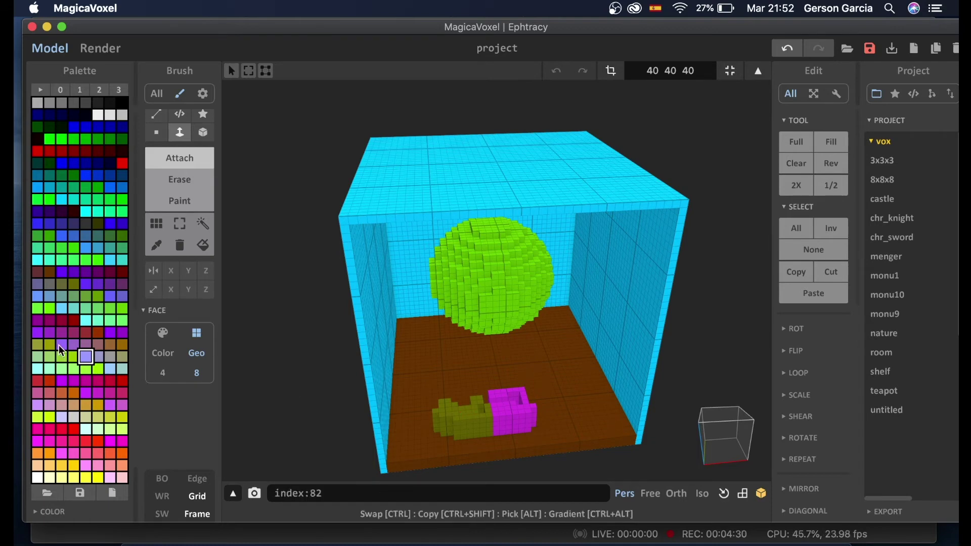
- Extrude the olive and magenta floor shapes further upward in dark red with the Face brush's palette-colour option
left_click(86, 152)
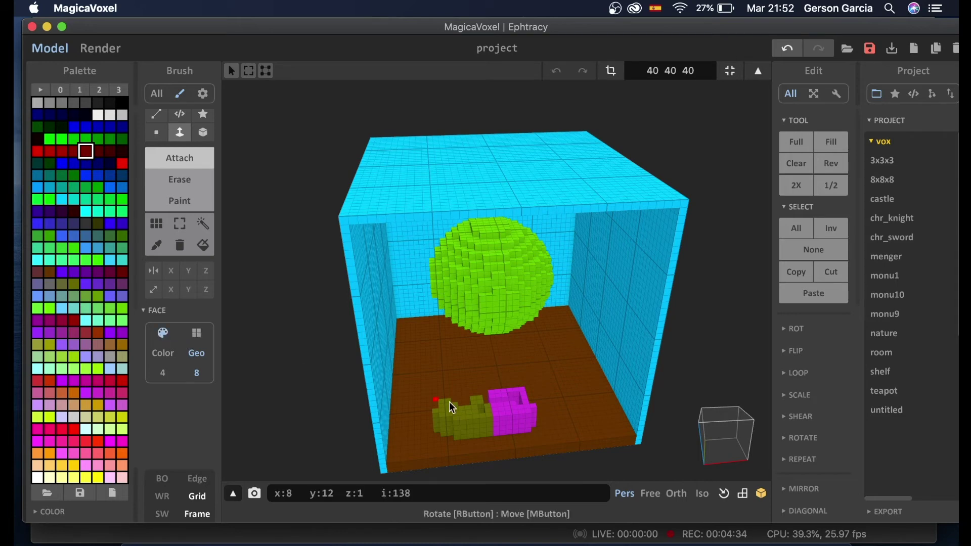
left_click_drag(506, 408, 502, 393)
right_click_drag(502, 393, 505, 432)
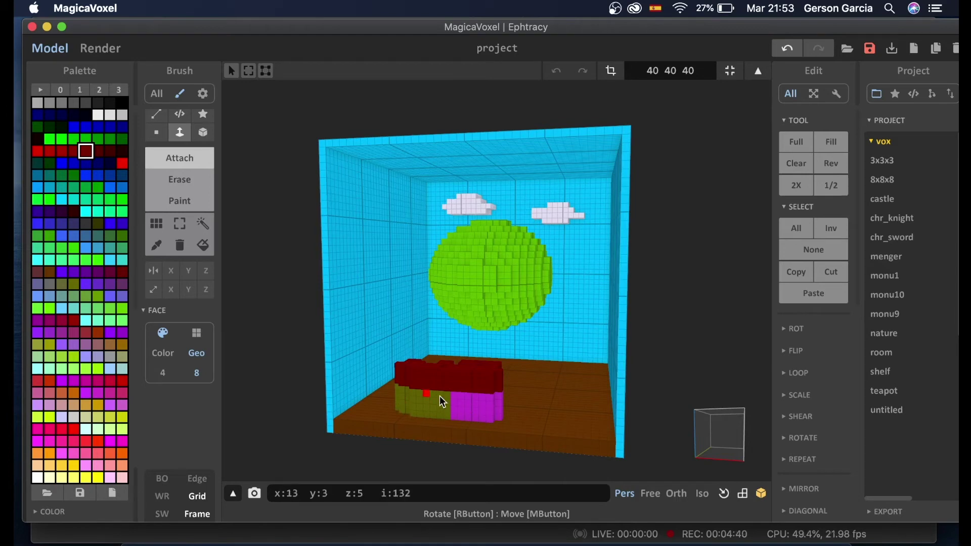
- Undo the extrusions and the drawing of the olive and magenta shapes to clear the brown floor
key("ctrl+z")
key("ctrl+z")
key("ctrl+z")
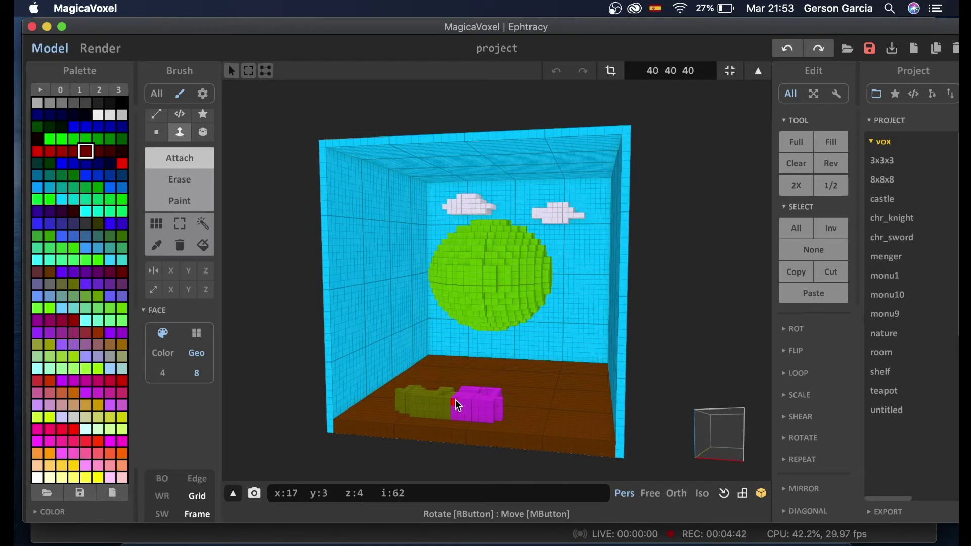
key("ctrl+z")
key("ctrl+z")
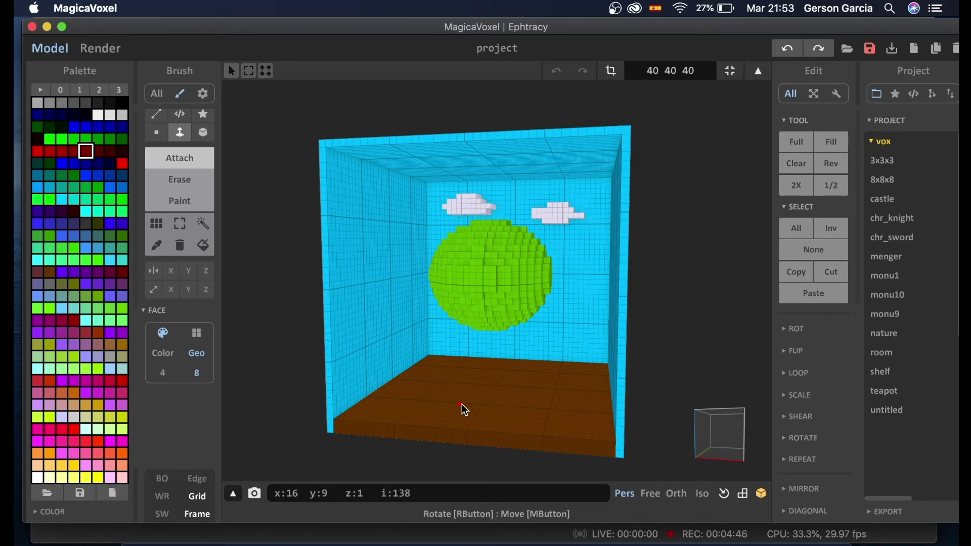
- Erase the room's entire brown floor layer with the Face brush in Erase mode
mouse_move(504, 389)
right_mouse_down()
mouse_move(505, 351)
mouse_move(508, 384)
right_mouse_up()
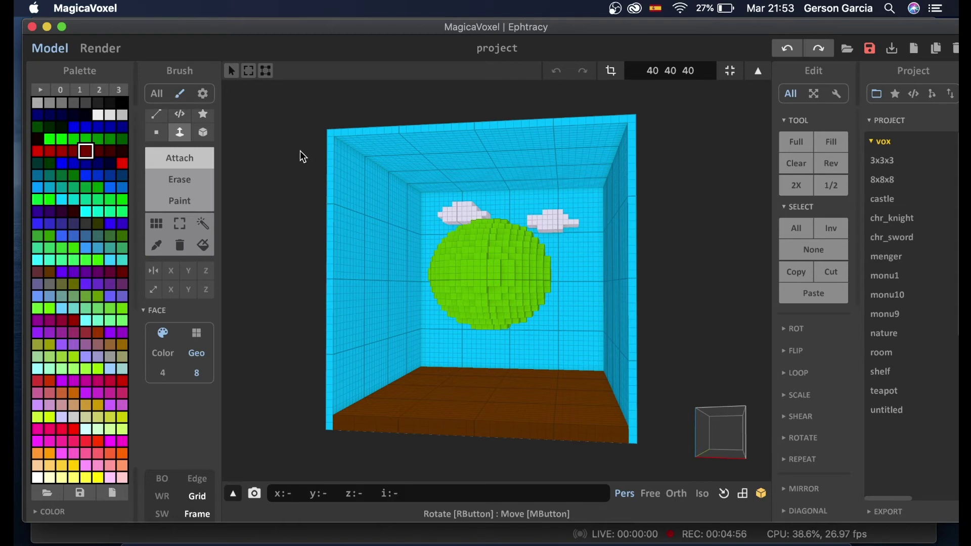
left_click(179, 179)
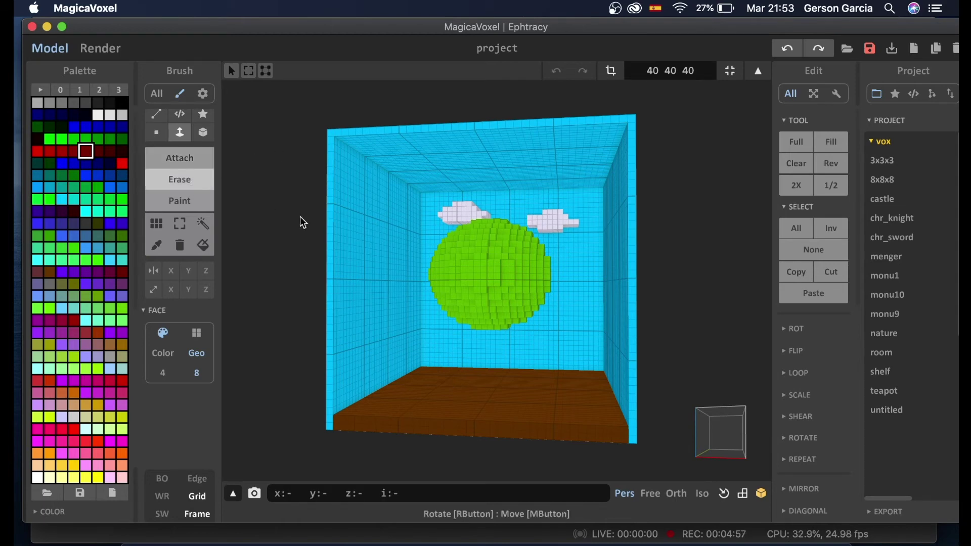
left_click(509, 393)
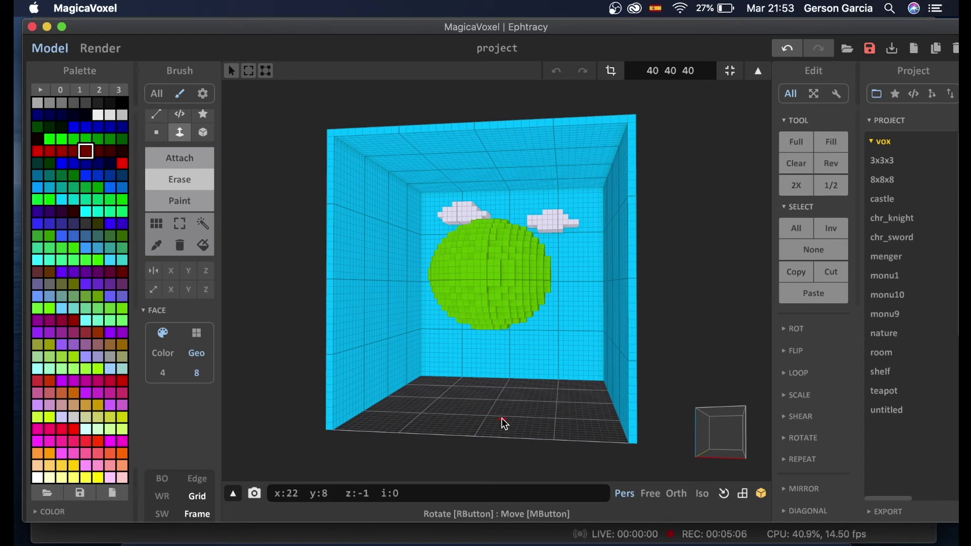
- Extrude the flat underside of the green sphere downward 12 layers in dark brown as a tree trunk, using the Face brush in Attach mode
right_click_drag(495, 395, 479, 342)
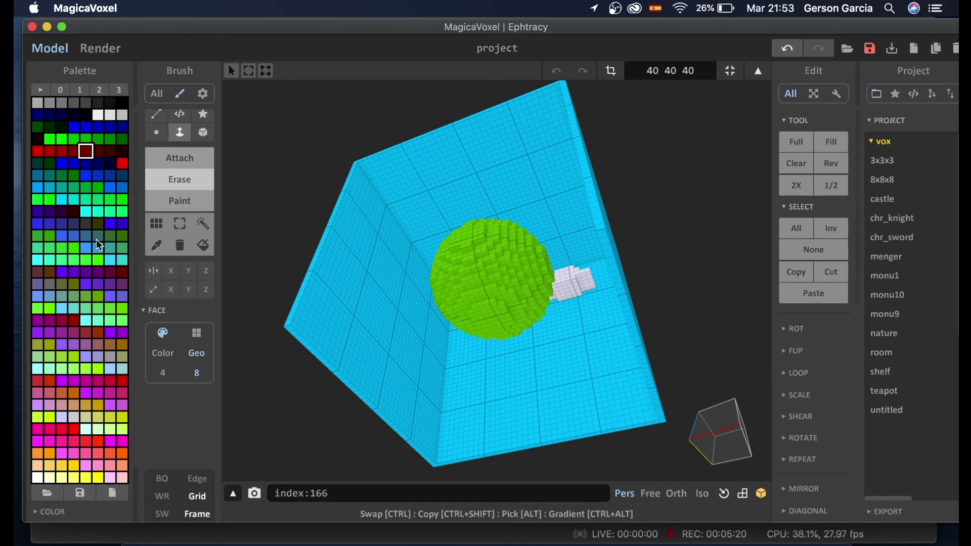
left_click(50, 271)
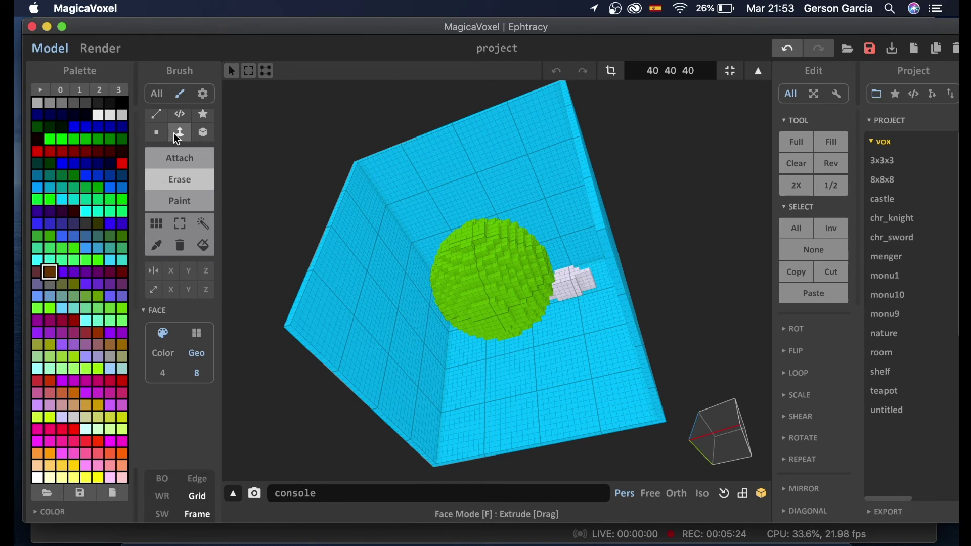
left_click(181, 159)
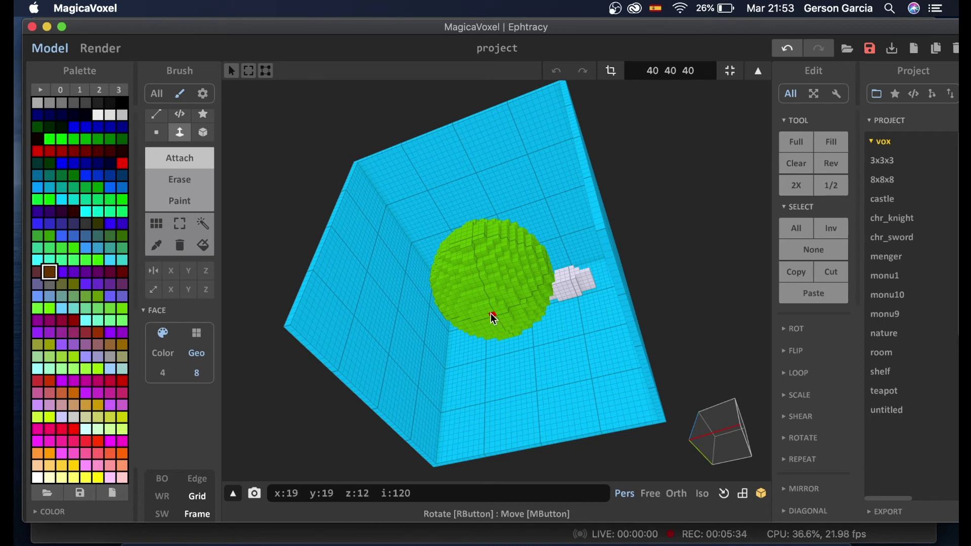
right_click_drag(495, 320, 498, 345)
left_click(494, 329)
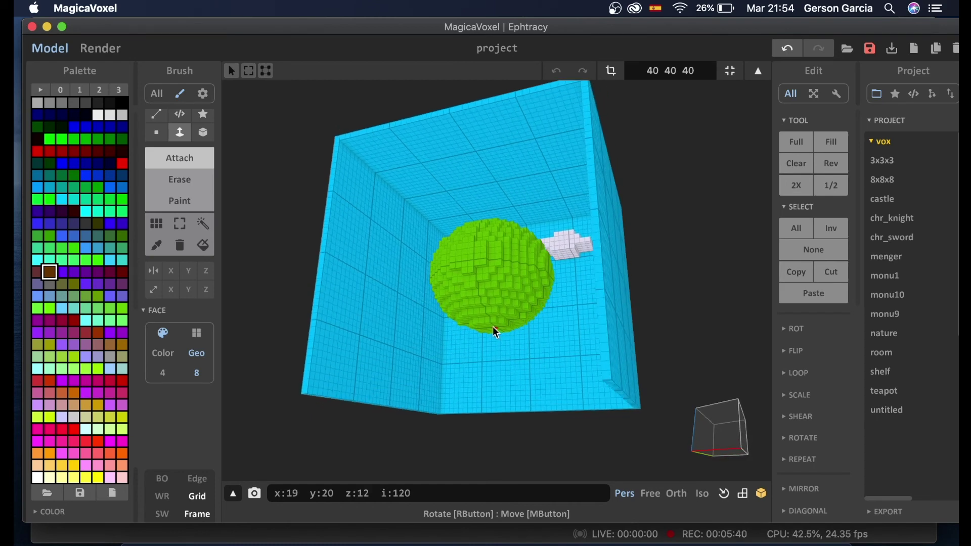
left_click_drag(494, 338, 500, 402)
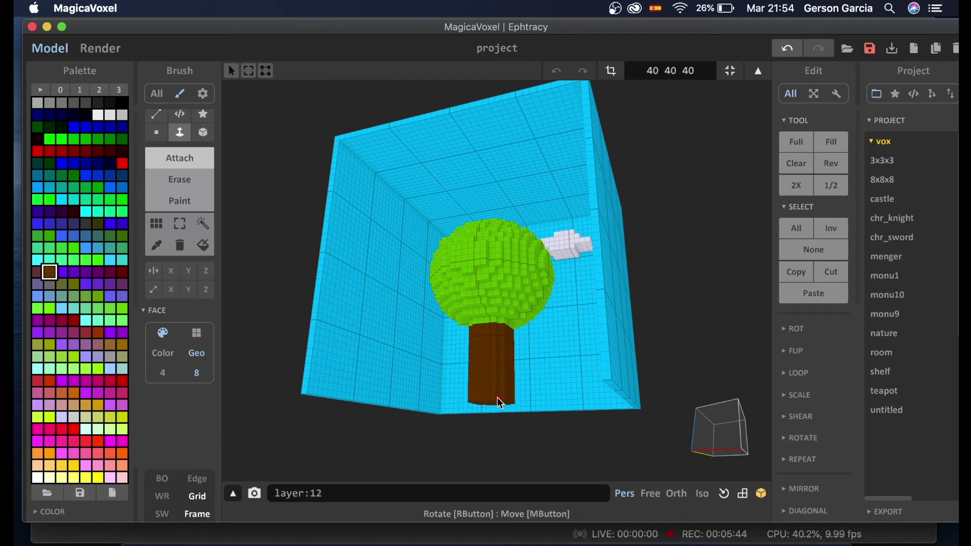
- Attach a new ochre floor layer across the empty base of the room with the Face brush
right_click_drag(497, 397, 520, 410)
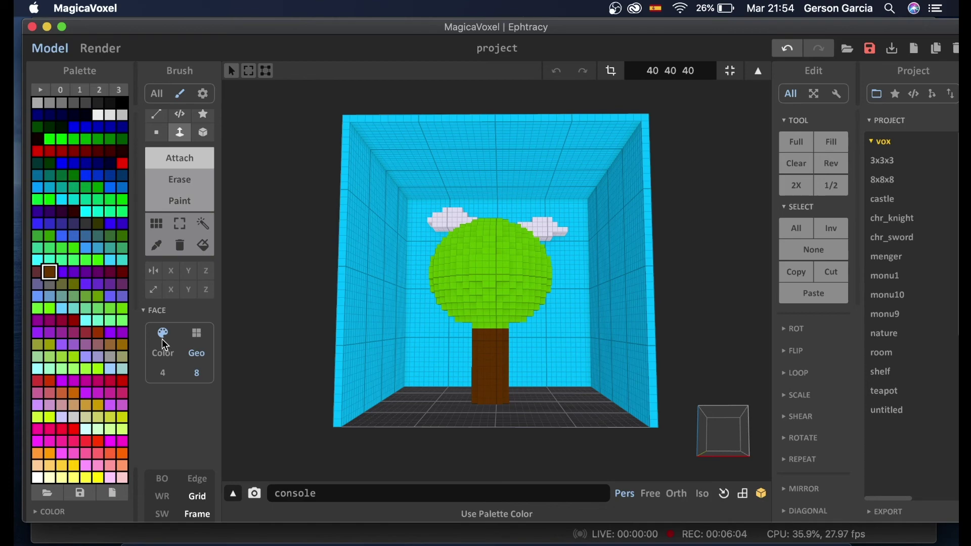
left_click(122, 344)
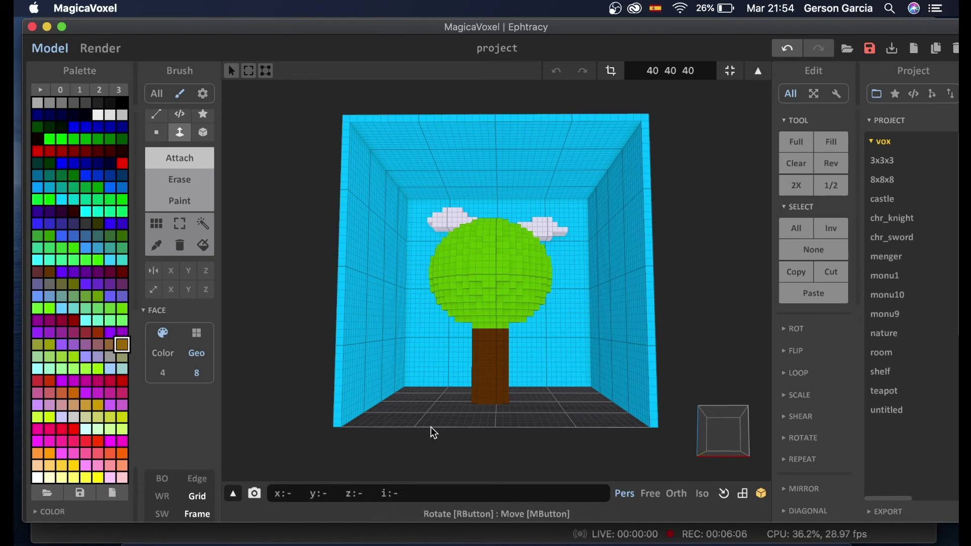
left_click(423, 417)
mouse_move(542, 448)
right_mouse_down()
mouse_move(527, 458)
mouse_move(497, 447)
mouse_move(535, 434)
mouse_move(544, 414)
mouse_move(542, 462)
mouse_move(550, 454)
right_mouse_up()
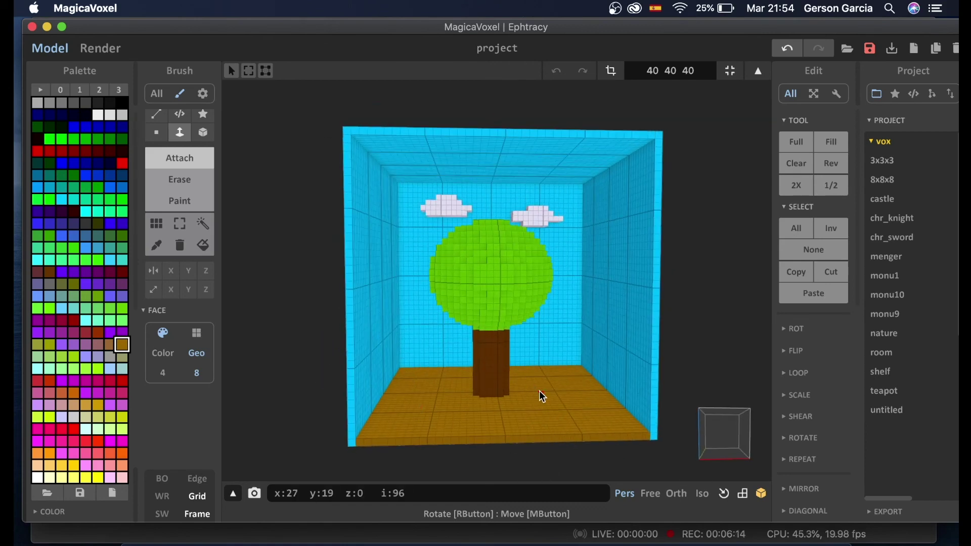
right_click_drag(542, 392, 521, 405)
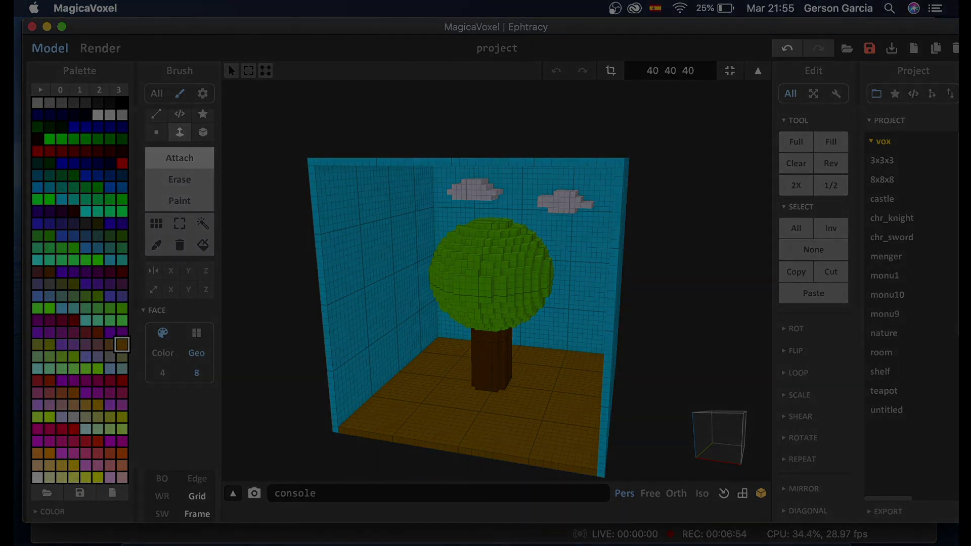
key("super+Tab")
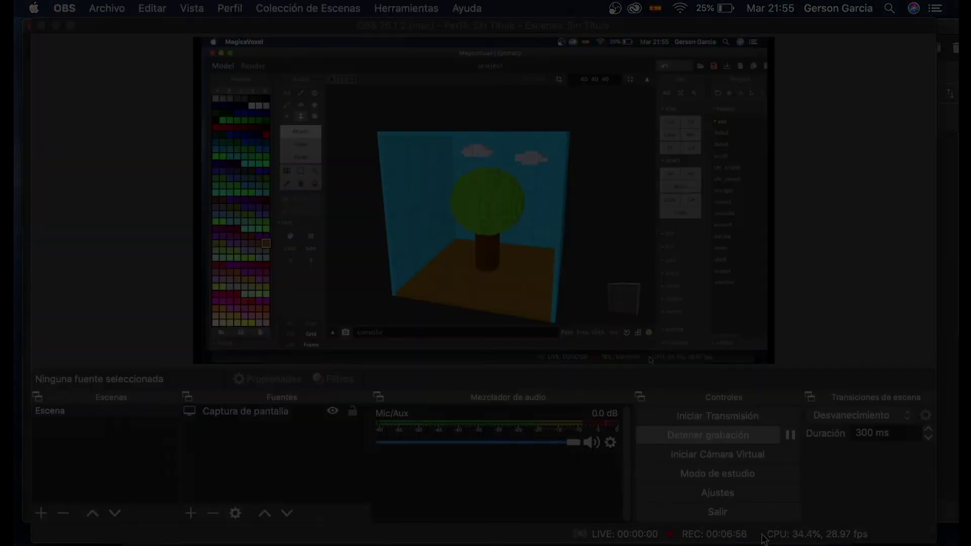